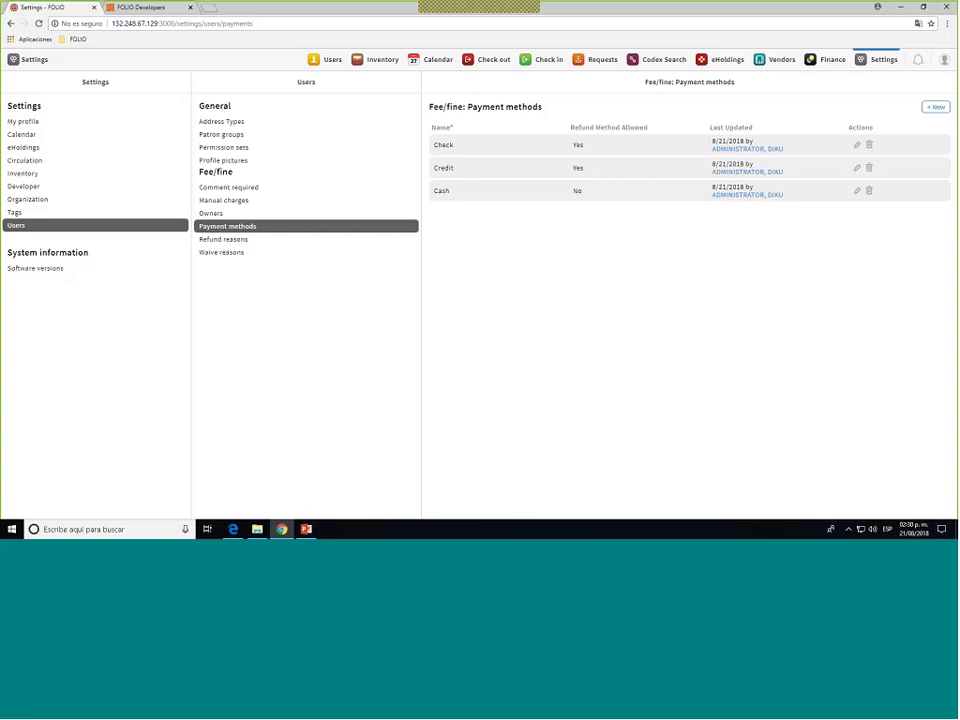
Review the fee/fine settings for required comments, manual charges, owners, payment methods, refund reasons and waive reasons.
{"action": "left_click", "coordinate": [290, 191]}
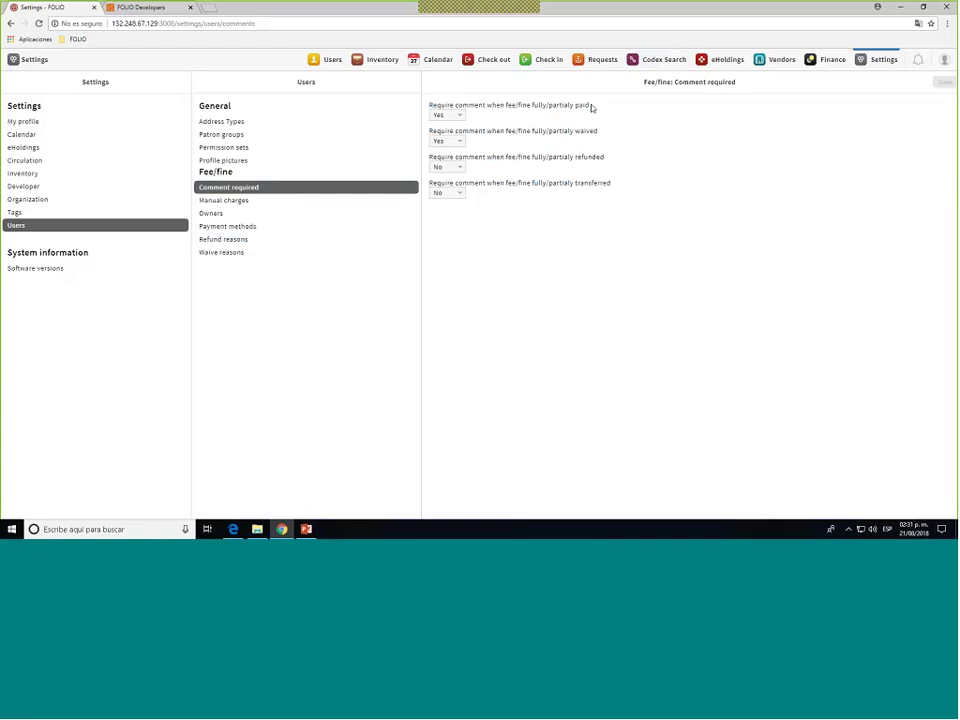
{"action": "key", "text": "Tab"}
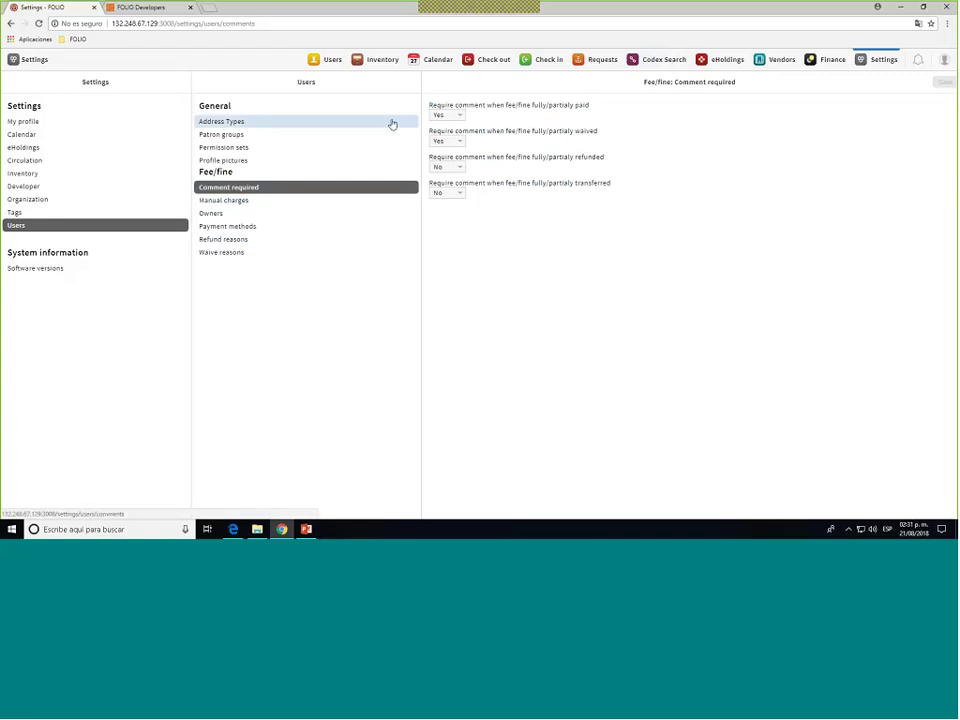
{"action": "left_click", "coordinate": [259, 200]}
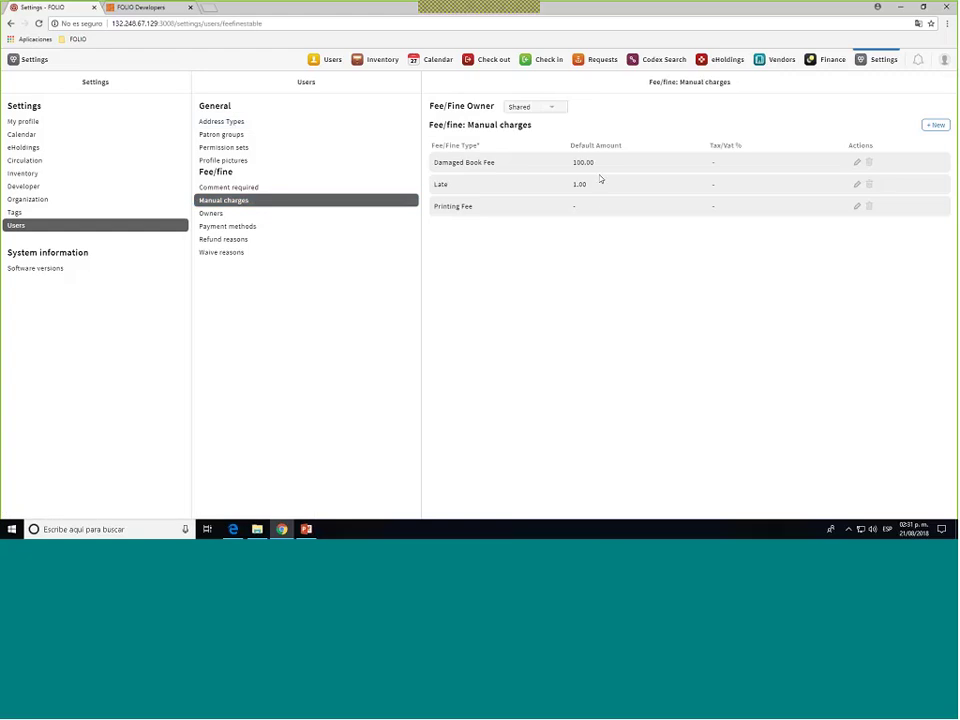
{"action": "left_click", "coordinate": [212, 213]}
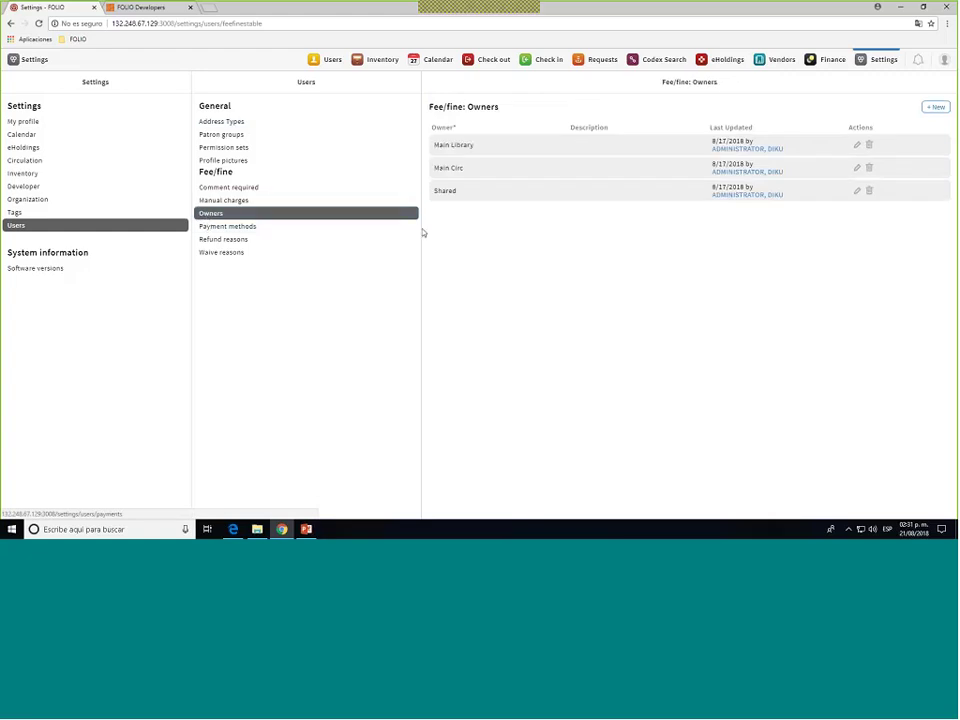
{"action": "left_click", "coordinate": [268, 229]}
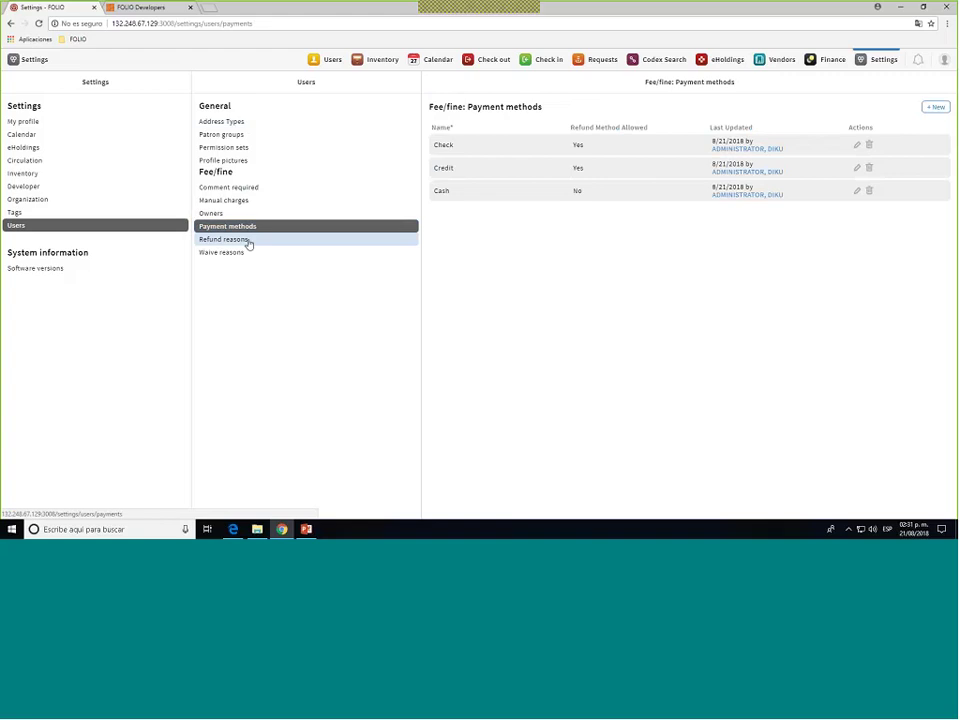
{"action": "left_click", "coordinate": [248, 241]}
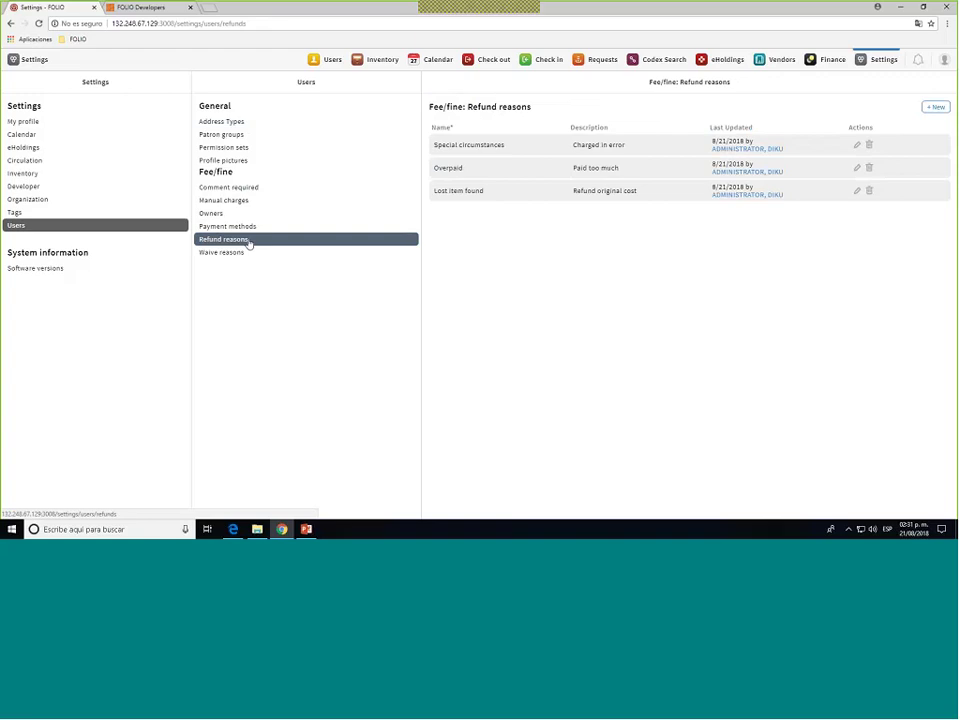
{"action": "left_click", "coordinate": [241, 254]}
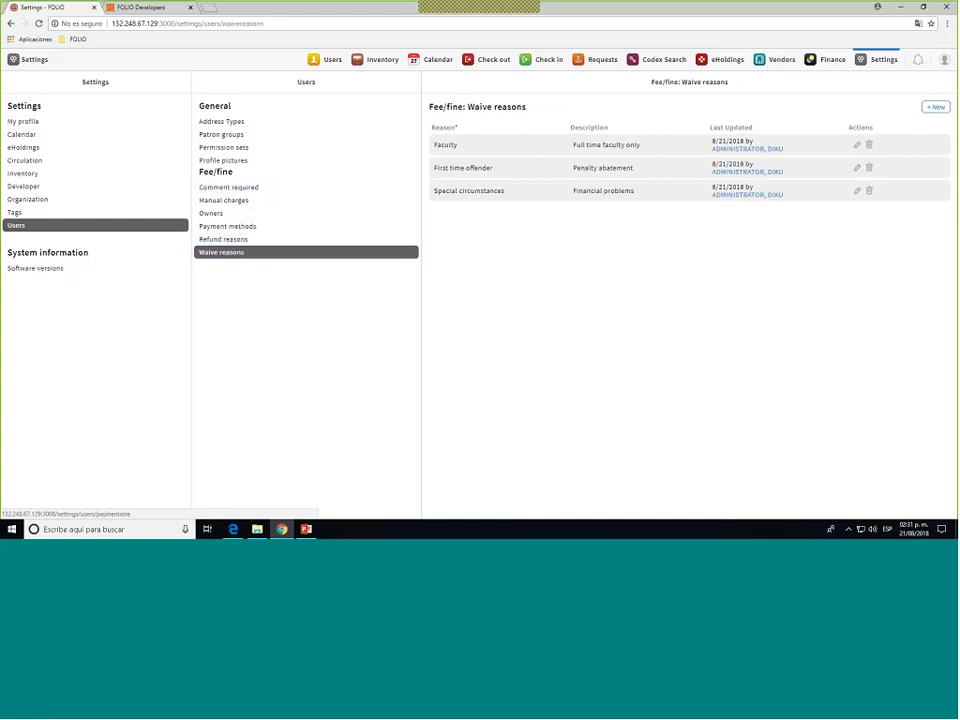
{"action": "left_click", "coordinate": [272, 189]}
Include inactive users in the Users list and show the fees/fines section of the third listed patron.
{"action": "left_click", "coordinate": [330, 59]}
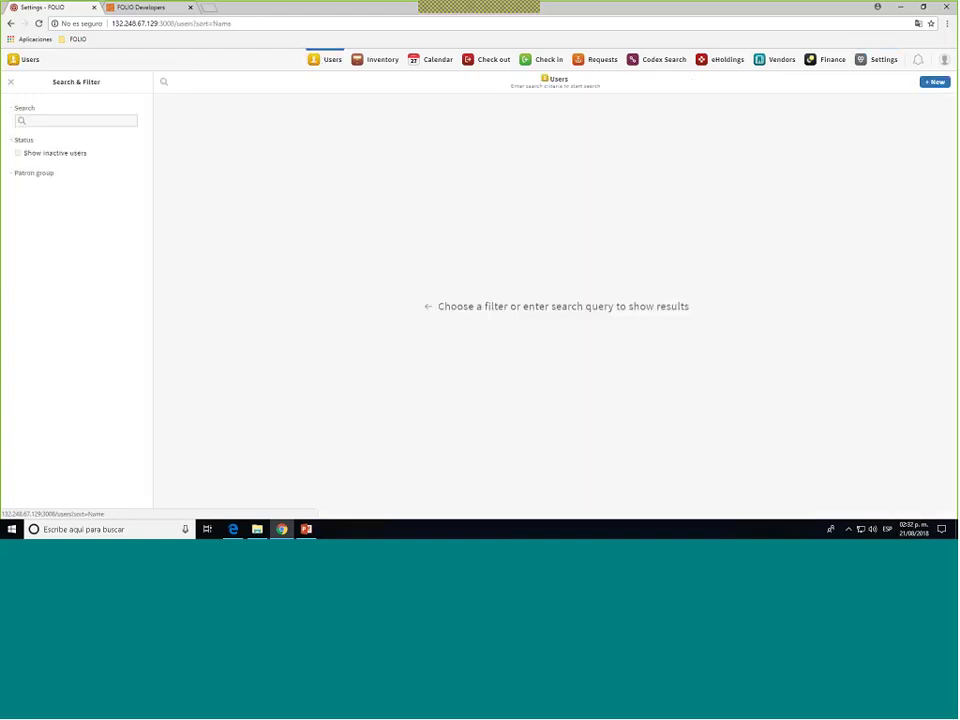
{"action": "left_click", "coordinate": [50, 153]}
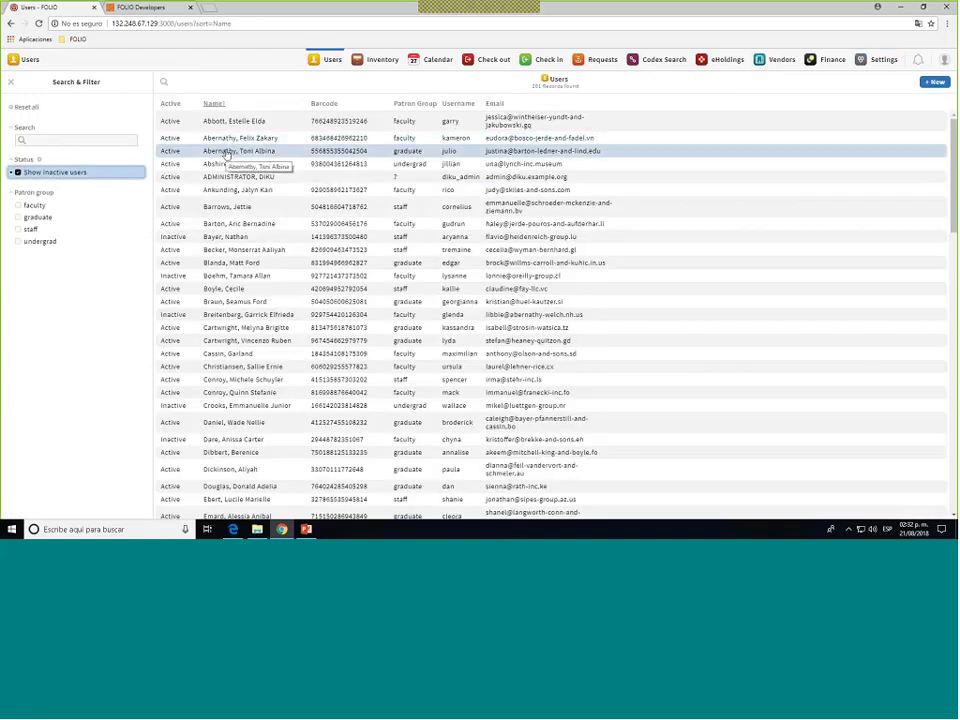
{"action": "left_click", "coordinate": [227, 154]}
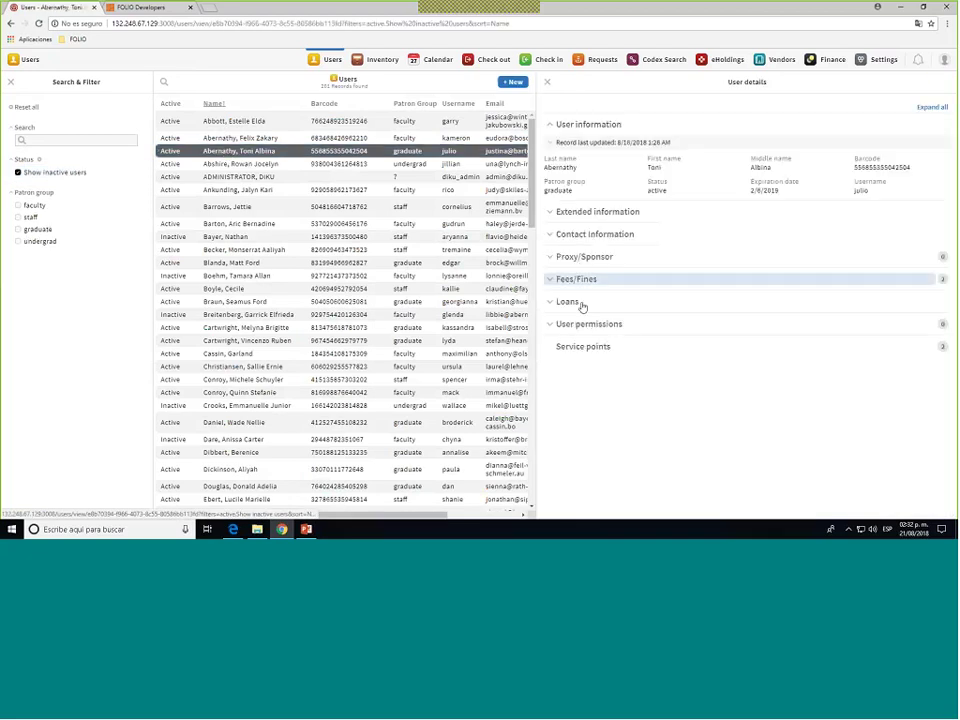
{"action": "left_click", "coordinate": [583, 280]}
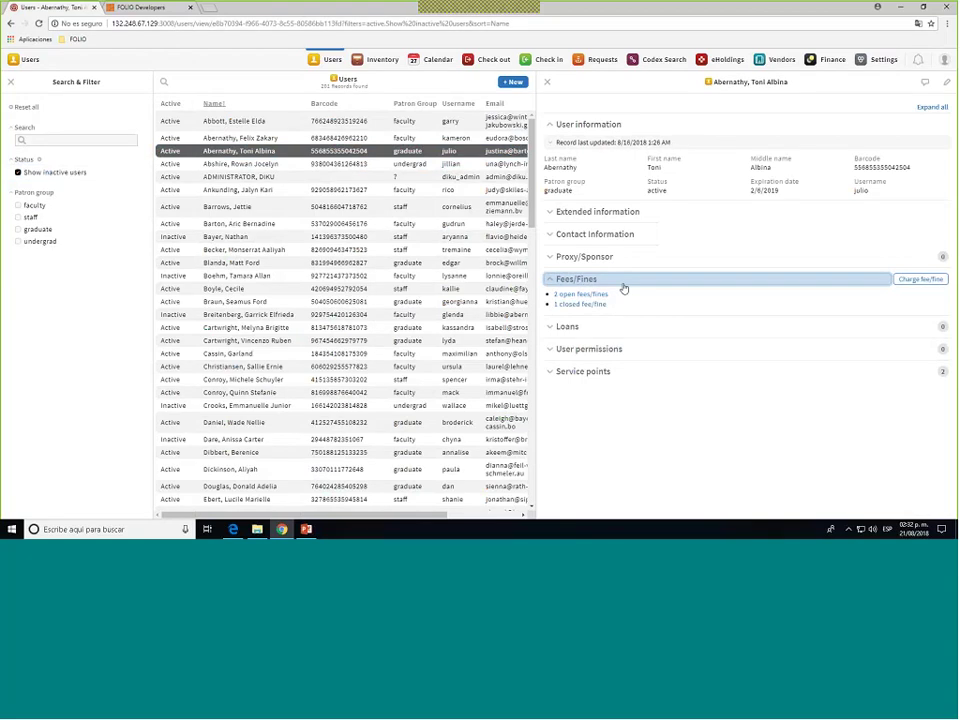
Start a new fee/fine charge for the patron with owner Main Library and type Late.
{"action": "left_click", "coordinate": [920, 280]}
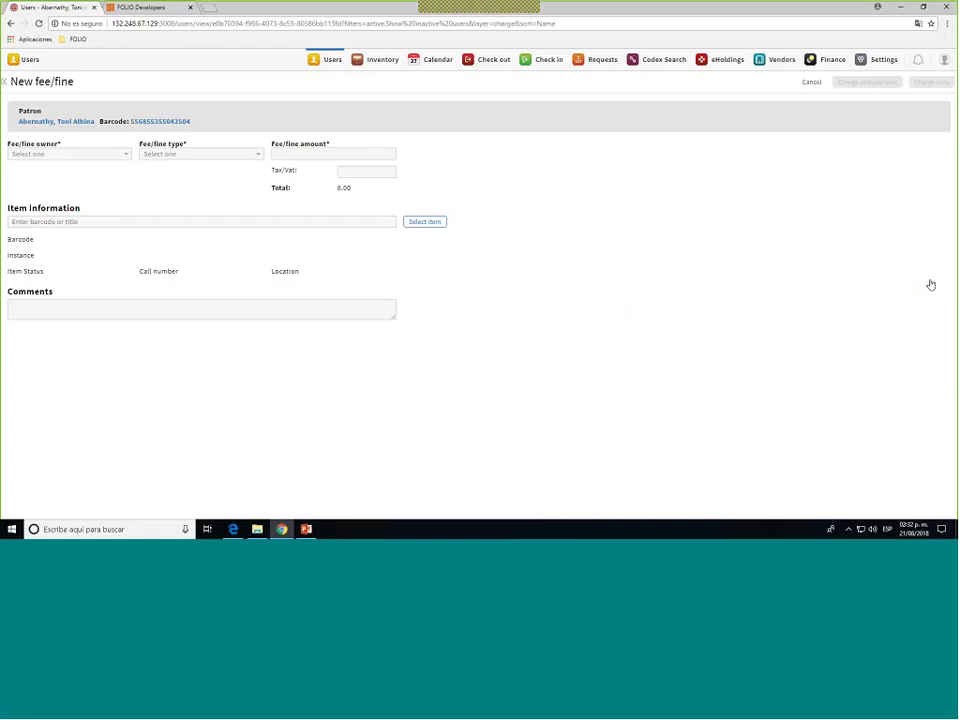
{"action": "left_click", "coordinate": [66, 154]}
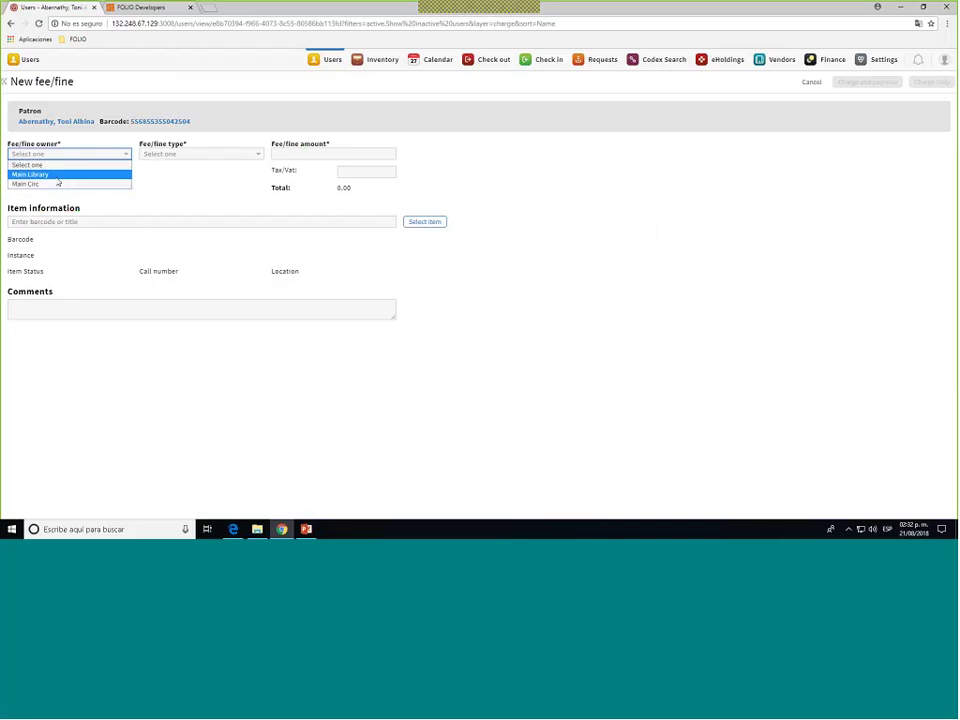
{"action": "left_click", "coordinate": [57, 177]}
{"action": "left_click", "coordinate": [225, 154]}
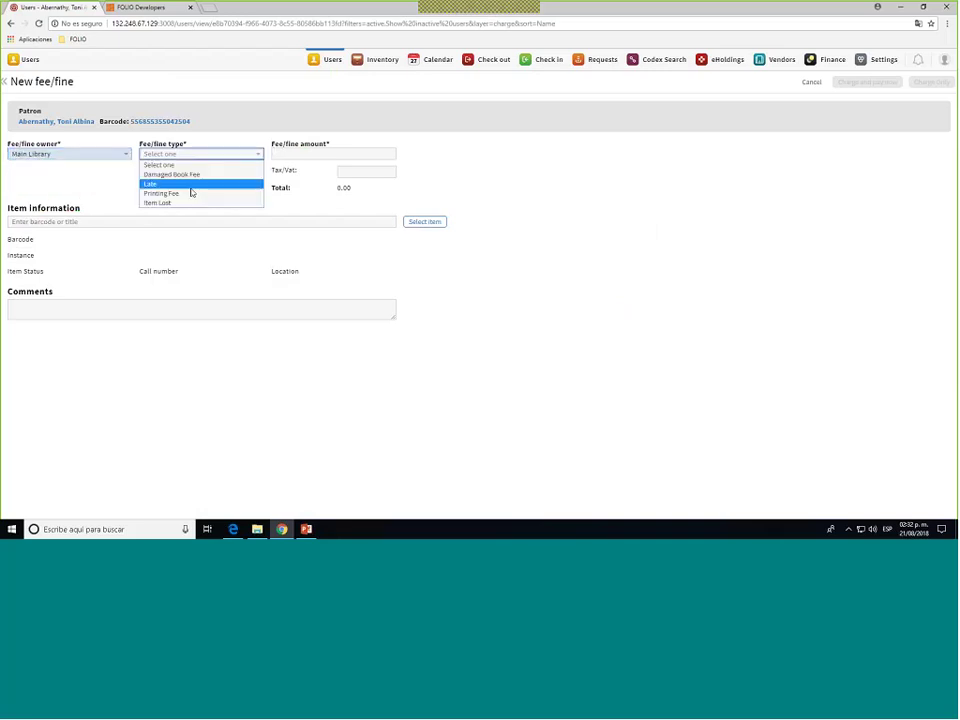
{"action": "left_click", "coordinate": [190, 185]}
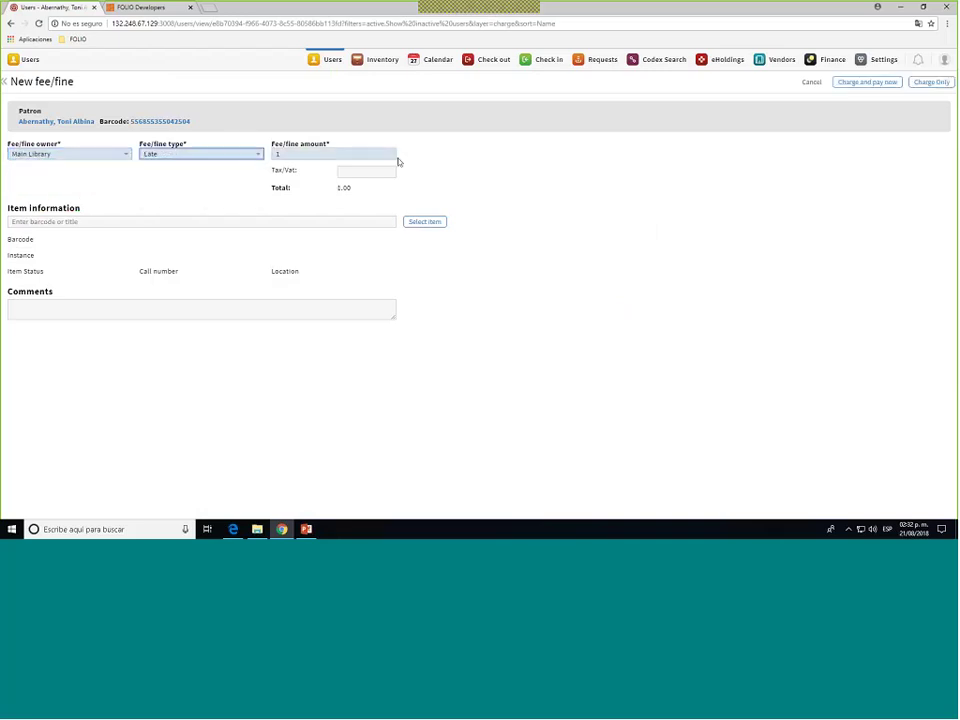
Set the fee/fine amount to 10 and the Tax/Vat to 5.
{"action": "left_click", "coordinate": [290, 154]}
{"action": "type", "text": "0"}
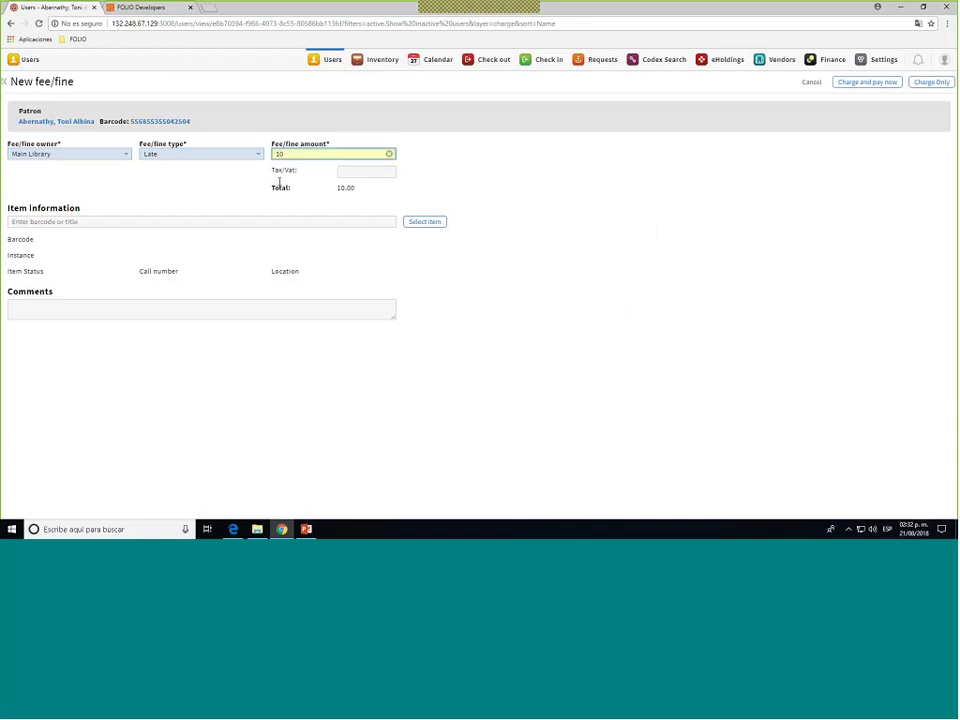
{"action": "left_click", "coordinate": [369, 171]}
{"action": "type", "text": "0"}
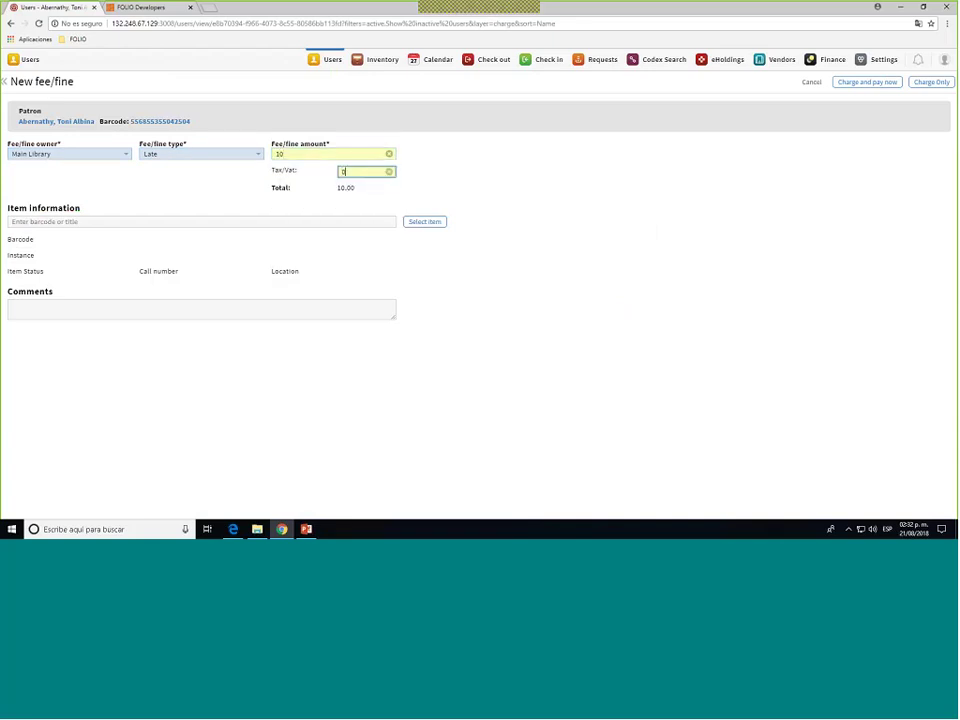
{"action": "double_click", "coordinate": [363, 173]}
{"action": "type", "text": "5"}
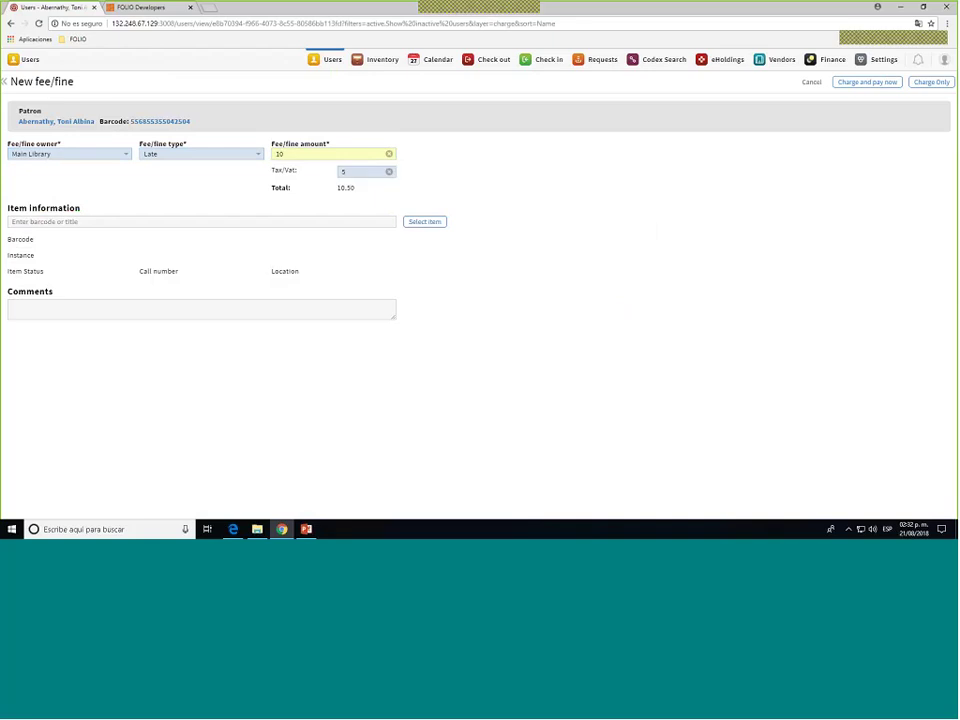
Attach the item with barcode 777 to the fee/fine.
{"action": "key", "text": "Tab"}
{"action": "type", "text": "777"}
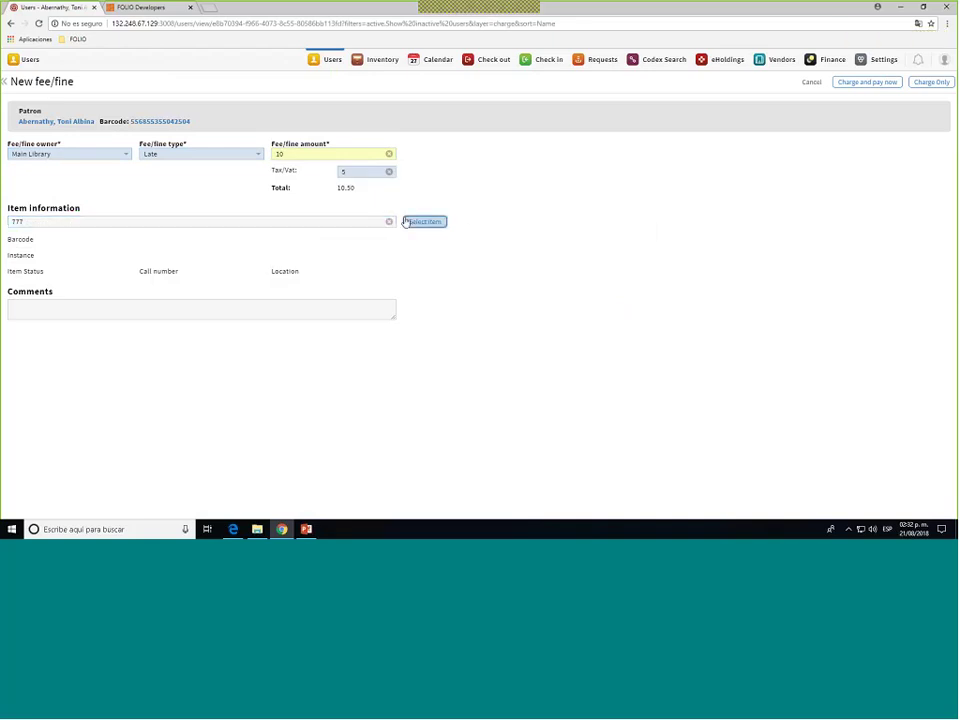
{"action": "left_click", "coordinate": [406, 222]}
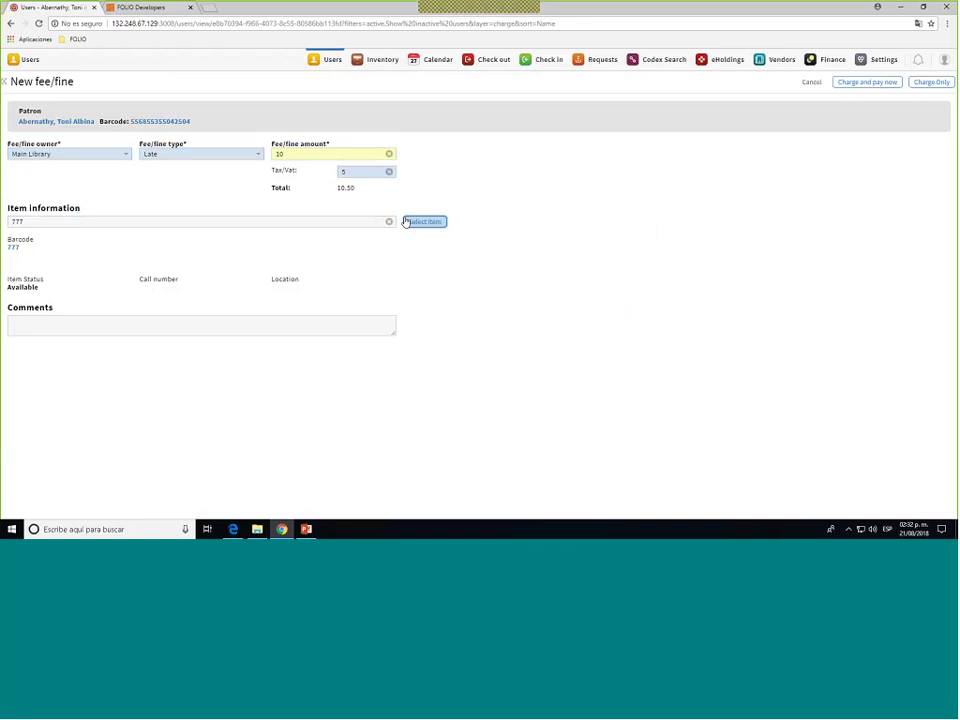
Add the text "Comment" as the comment and charge the fee/fine without paying it.
{"action": "left_click", "coordinate": [144, 330]}
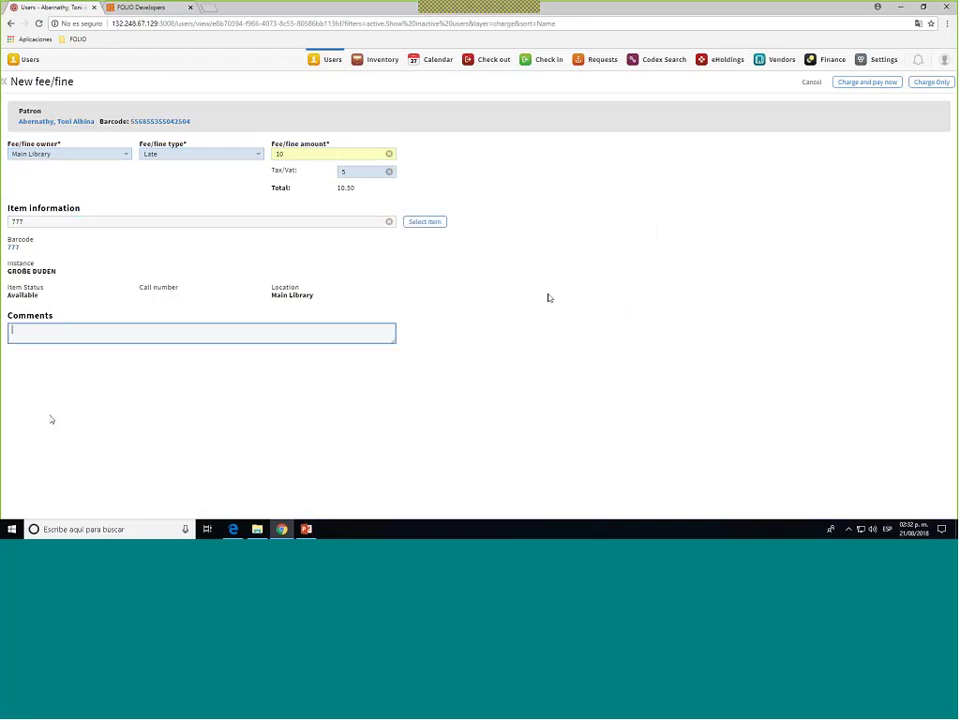
{"action": "type", "text": "Con"}
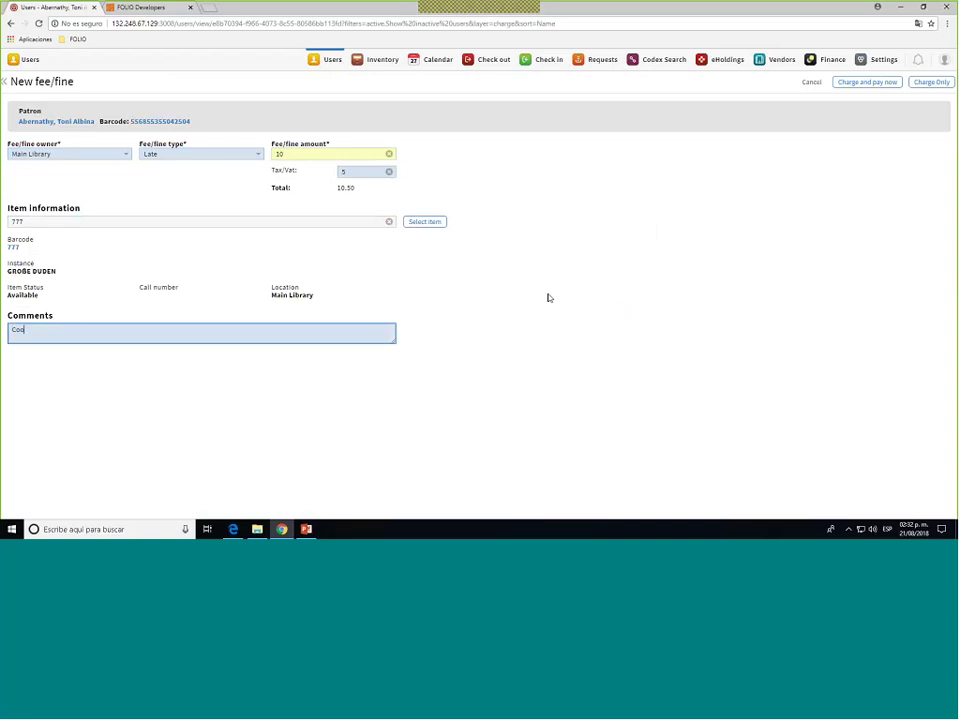
{"action": "type", "text": "ment"}
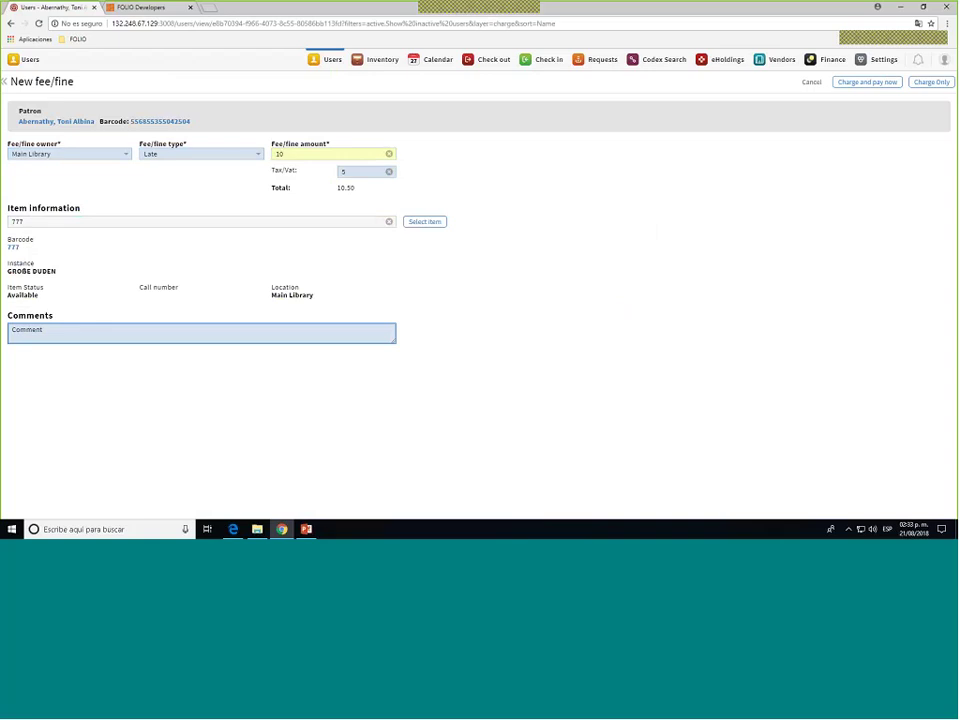
{"action": "left_click", "coordinate": [930, 82]}
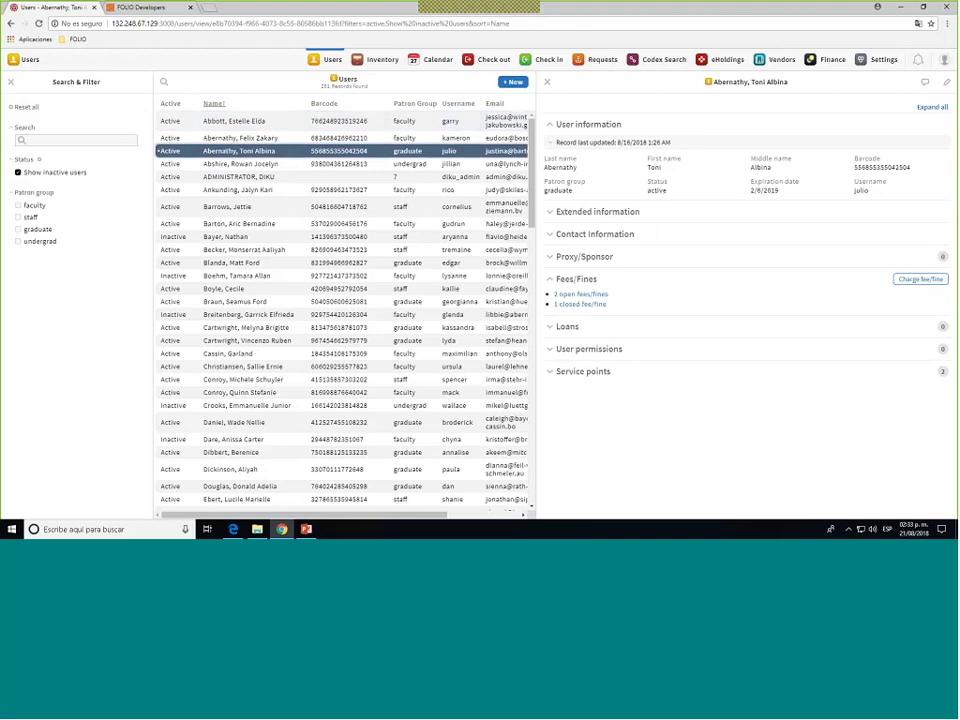
Examine the patron's open, closed and complete lists of fees/fines, reloading the open list.
{"action": "left_click", "coordinate": [582, 295]}
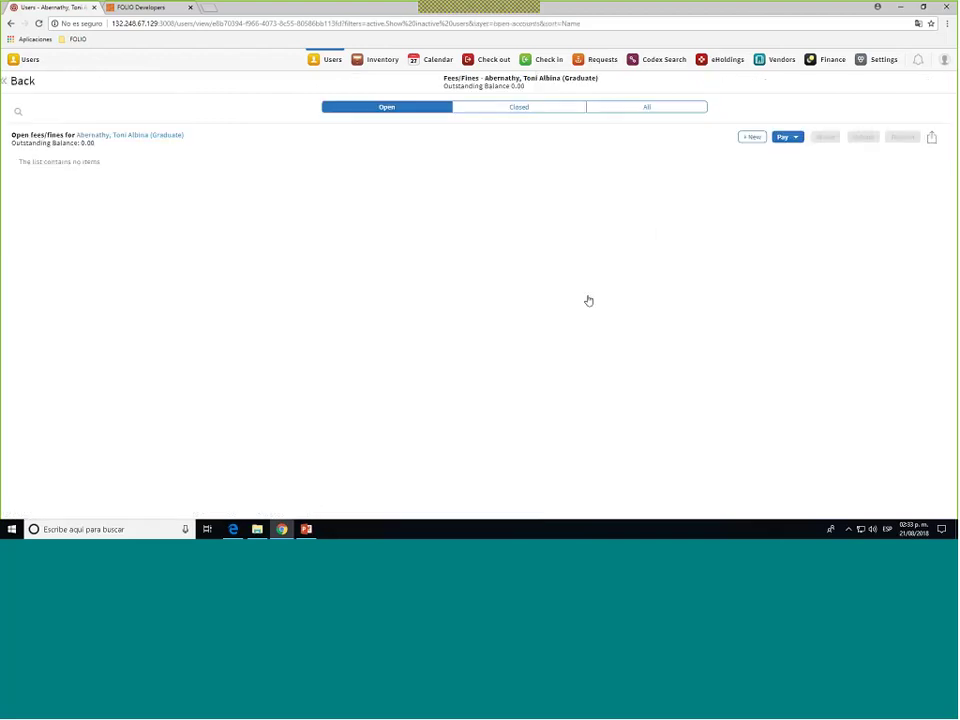
{"action": "key", "text": "F5"}
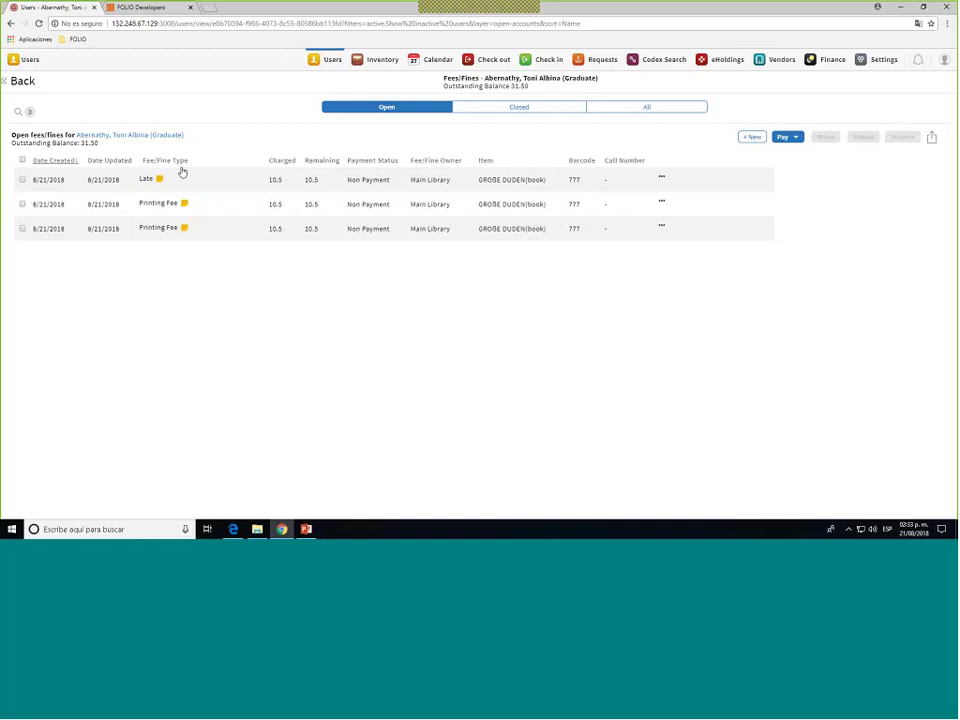
{"action": "left_click", "coordinate": [504, 109]}
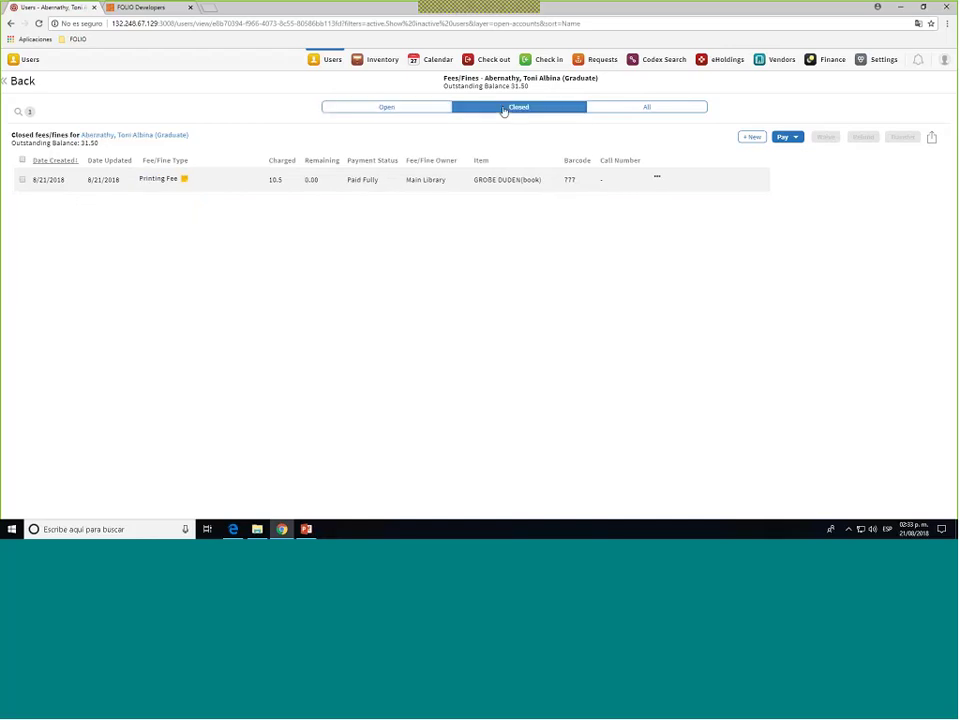
{"action": "left_click", "coordinate": [658, 107]}
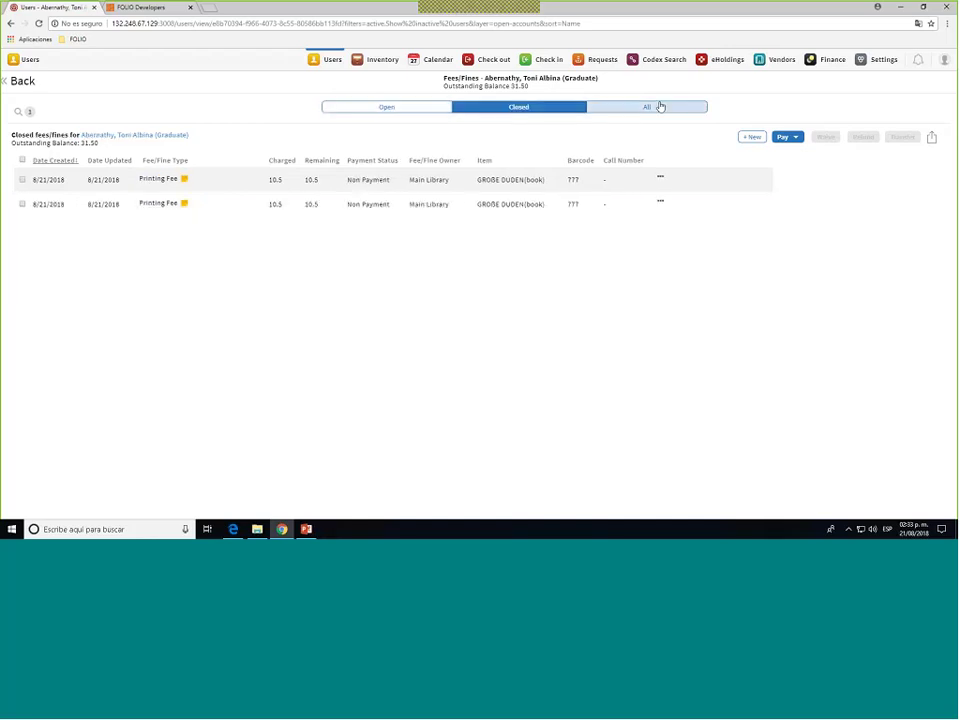
View the details of the first printing fee and the actions available for it in the complete list.
{"action": "left_click", "coordinate": [222, 179]}
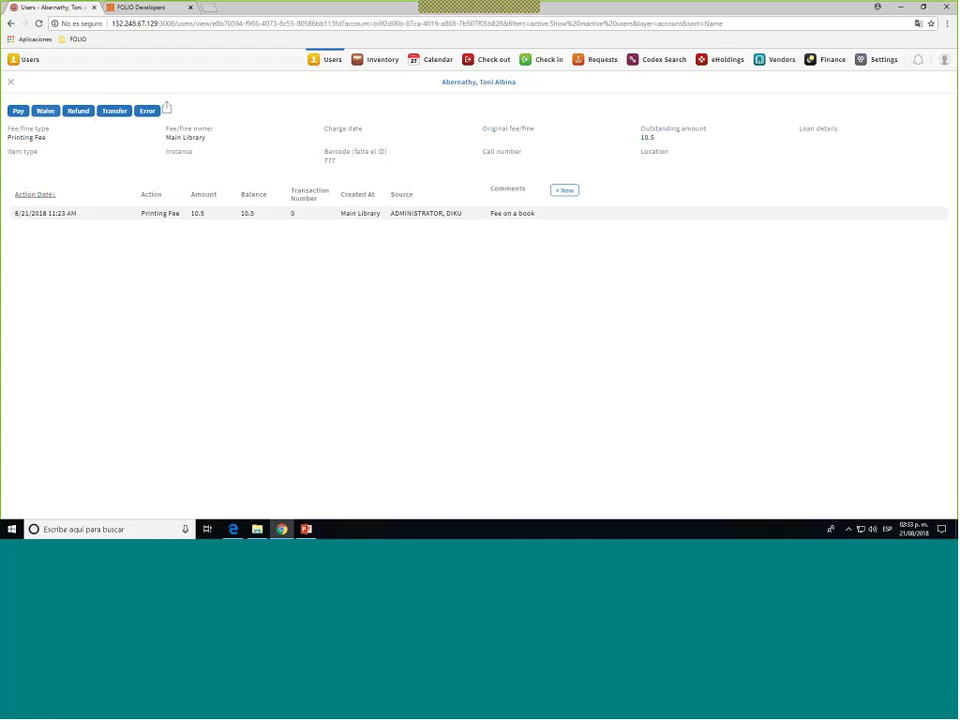
{"action": "left_click", "coordinate": [10, 81]}
{"action": "left_click", "coordinate": [660, 181]}
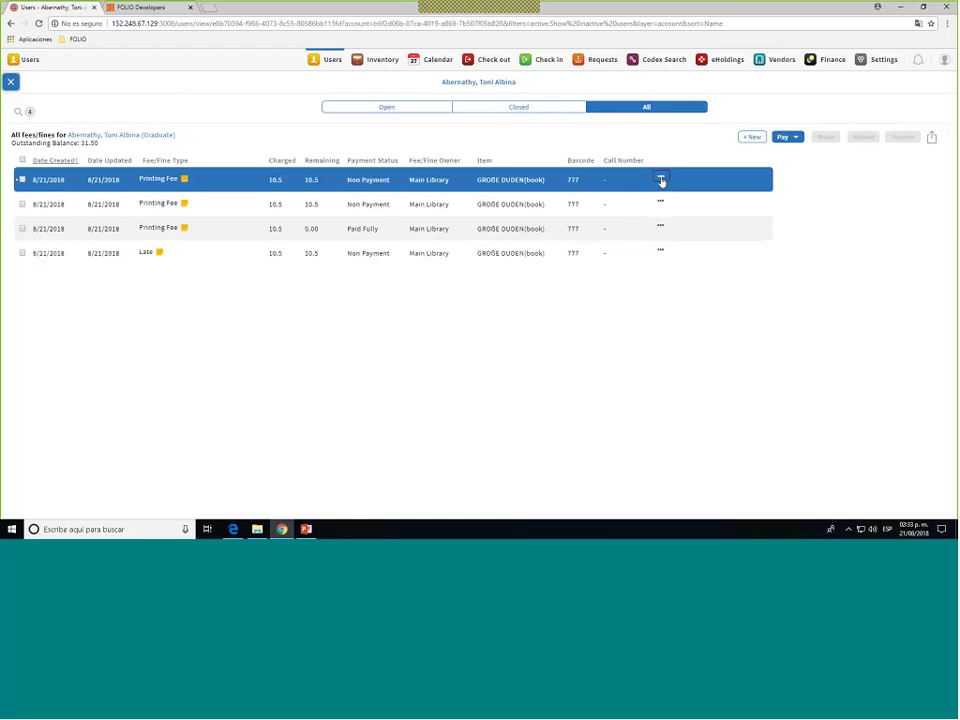
{"action": "left_click", "coordinate": [660, 181]}
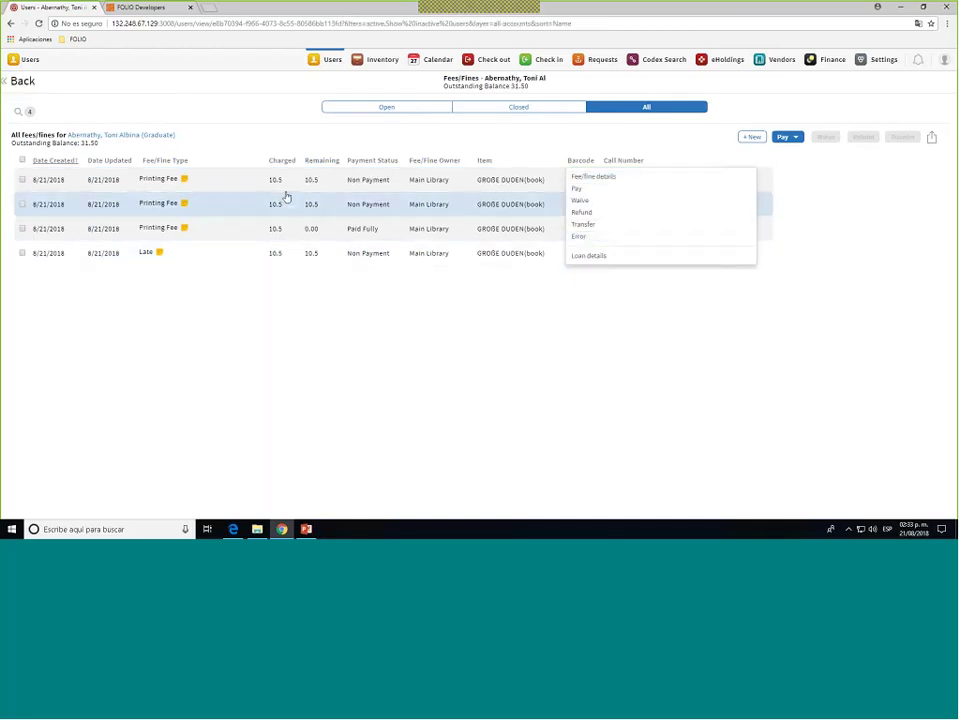
{"action": "left_click", "coordinate": [495, 188]}
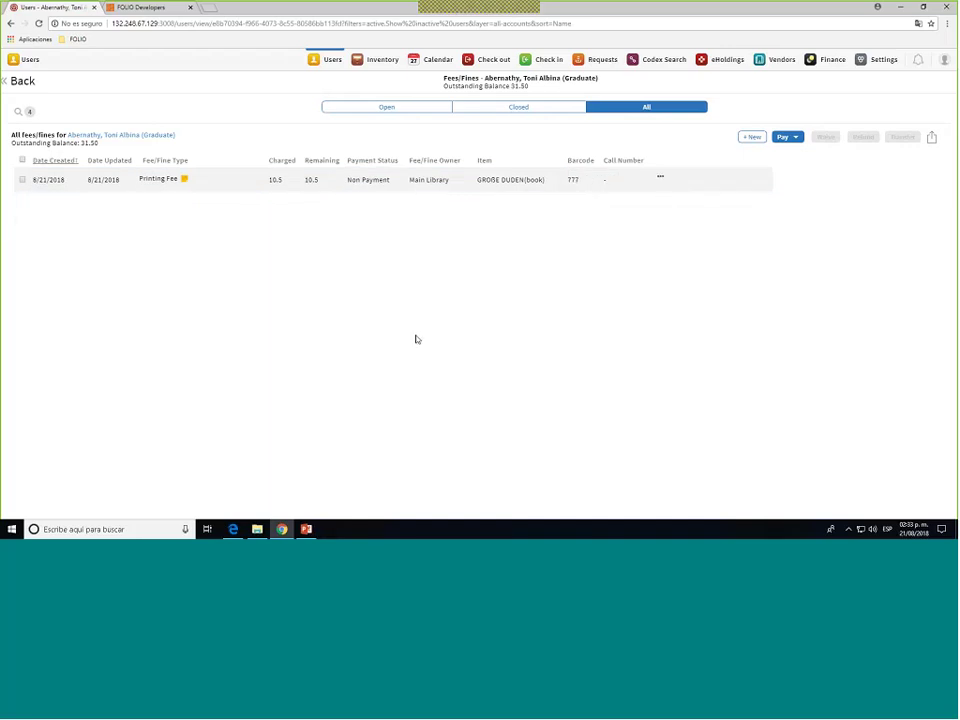
Start paying the open late fee in full by check, with 12345678 as the transaction info.
{"action": "left_click", "coordinate": [660, 180]}
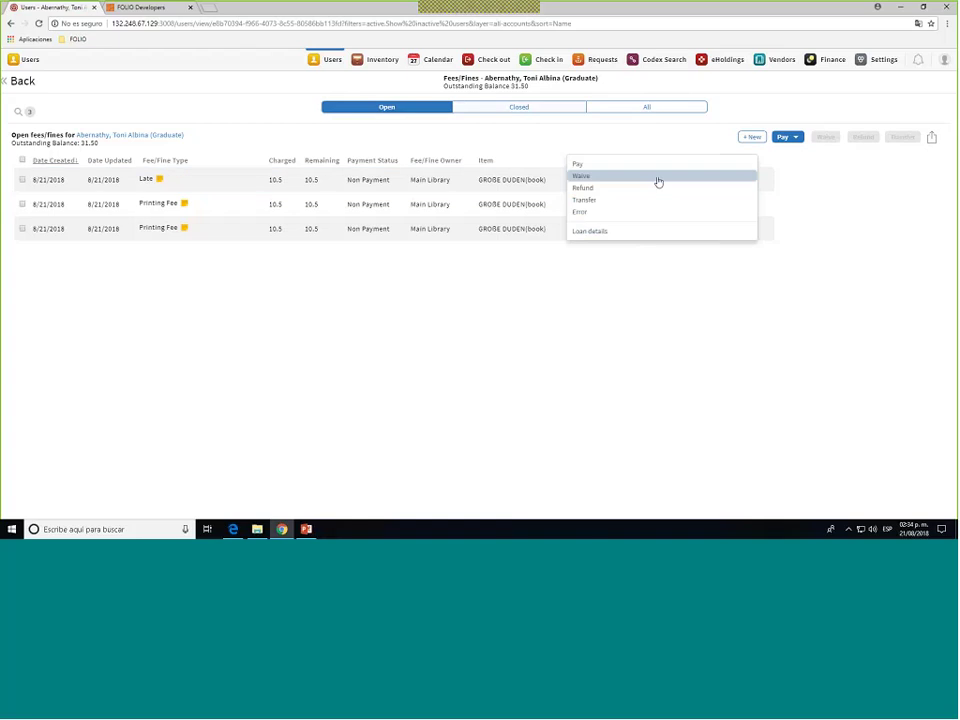
{"action": "left_click", "coordinate": [597, 169]}
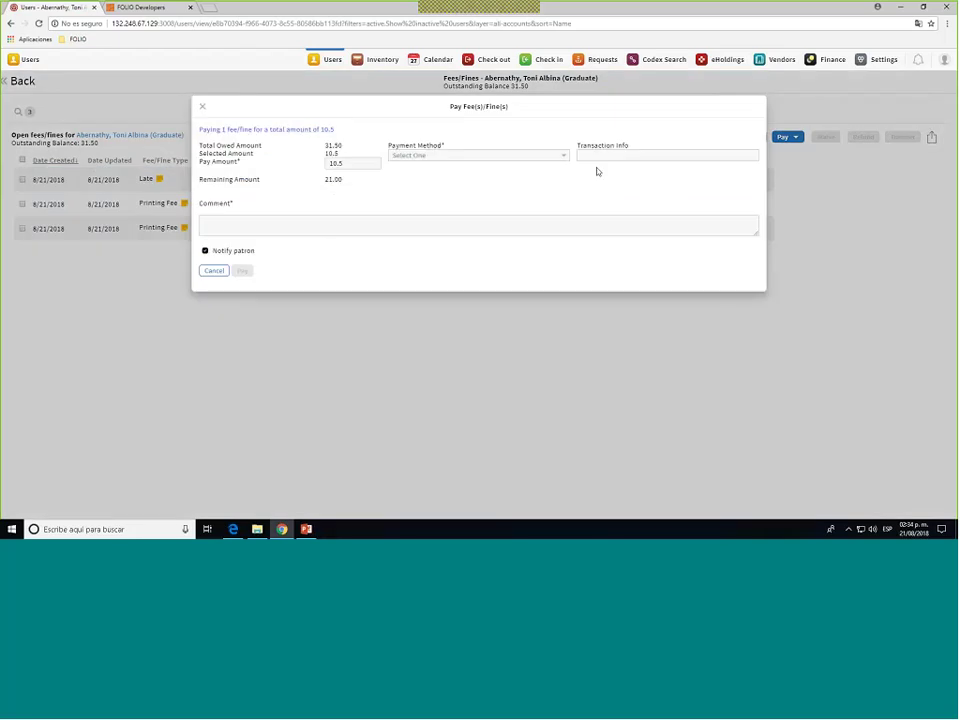
{"action": "left_click", "coordinate": [446, 155]}
{"action": "left_click", "coordinate": [420, 176]}
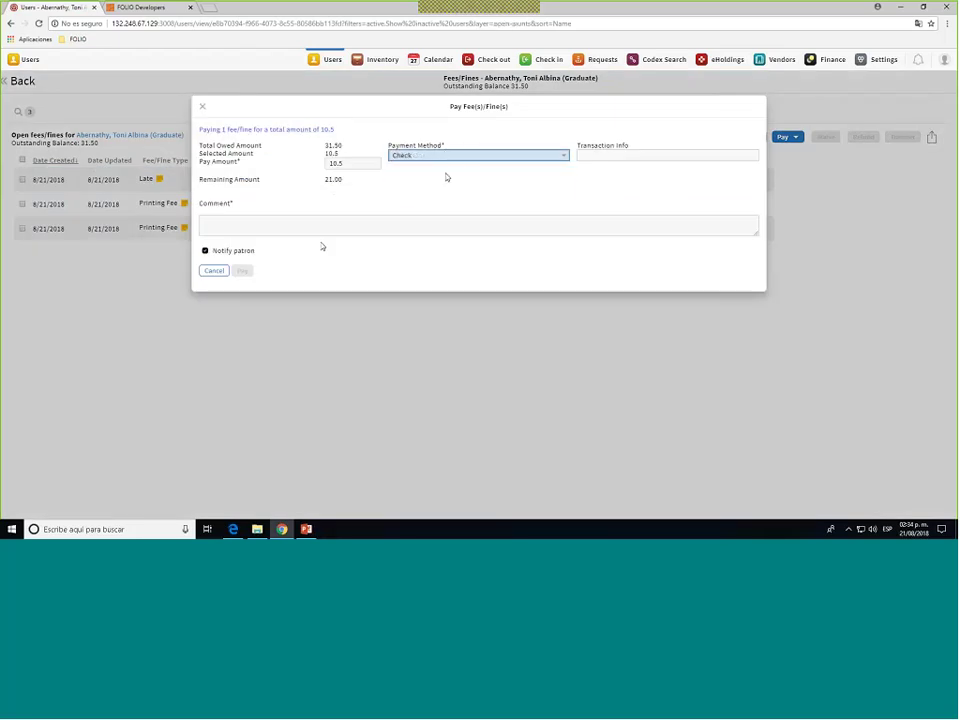
{"action": "left_click", "coordinate": [674, 155]}
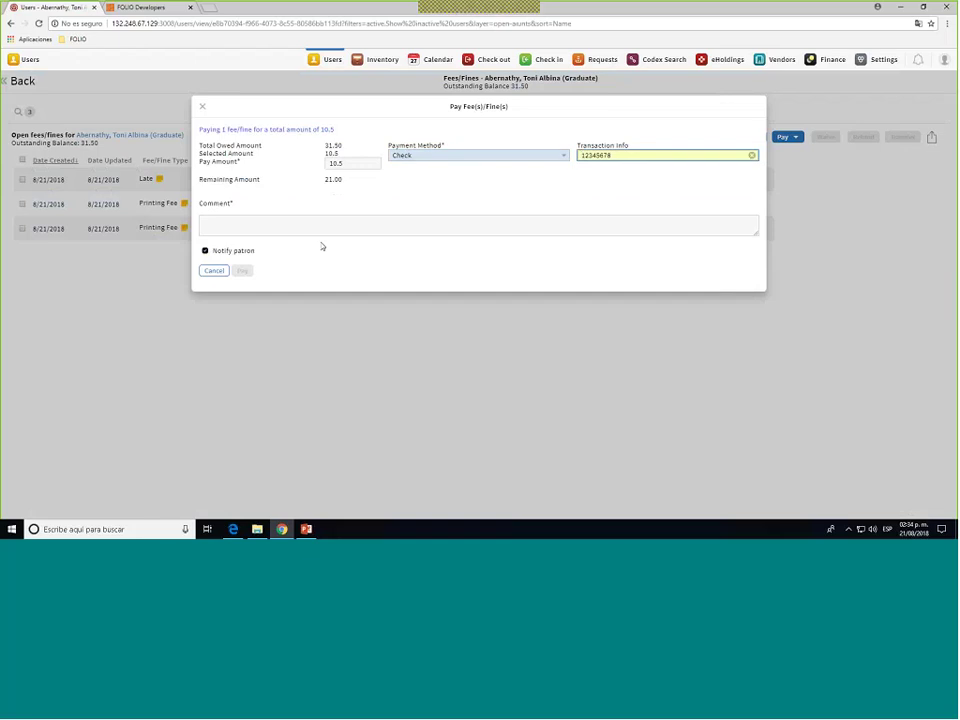
Add the text "Comment" as the payment comment and pay the late fee.
{"action": "left_click", "coordinate": [319, 223]}
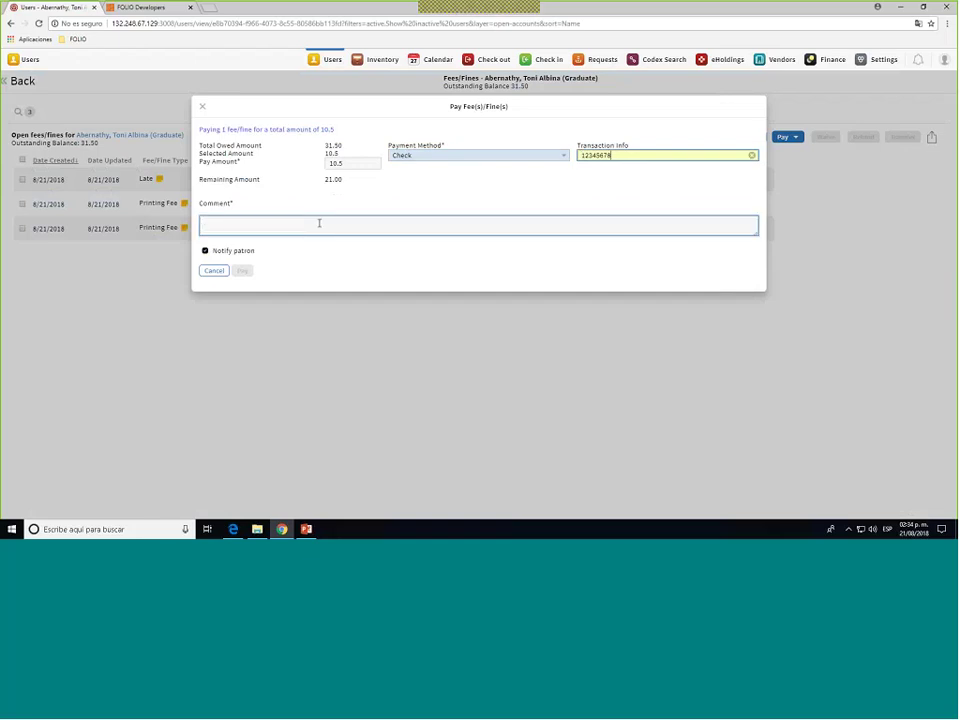
{"action": "type", "text": "Comm"}
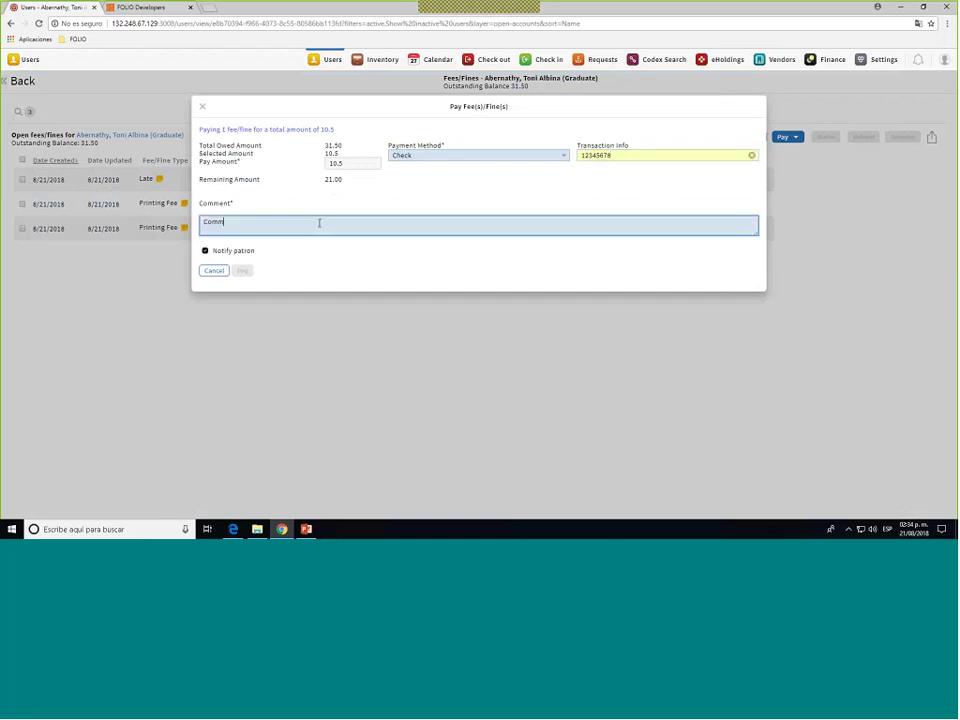
{"action": "type", "text": "ent"}
{"action": "left_click", "coordinate": [241, 272]}
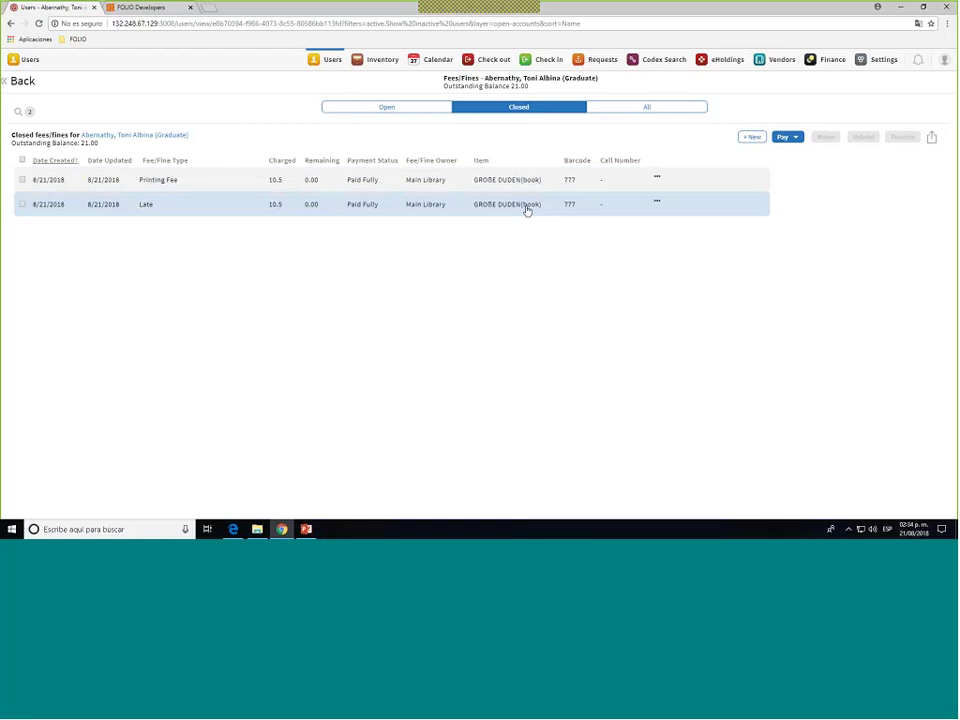
Review the patron's open and complete lists of fees/fines and return to the patron's record.
{"action": "left_click", "coordinate": [377, 107]}
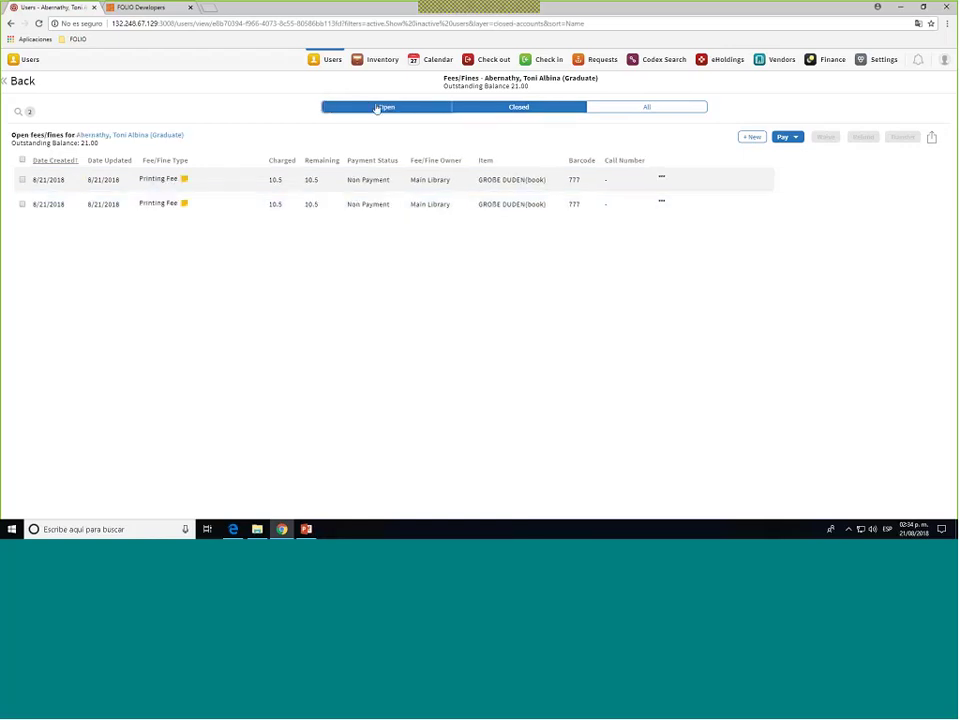
{"action": "left_click", "coordinate": [664, 107]}
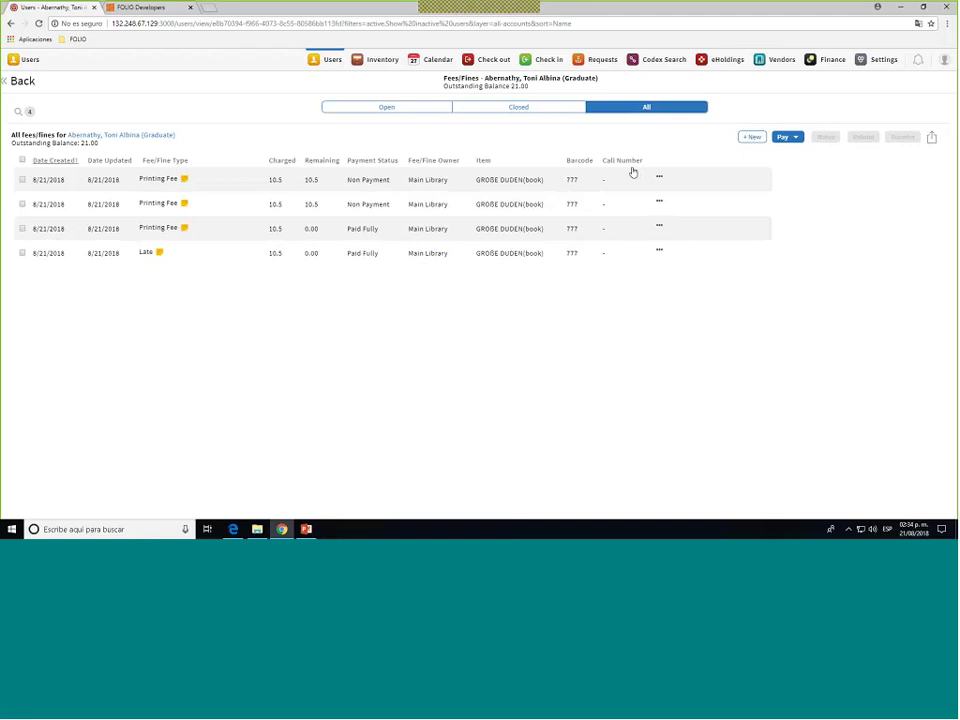
{"action": "left_click", "coordinate": [26, 81]}
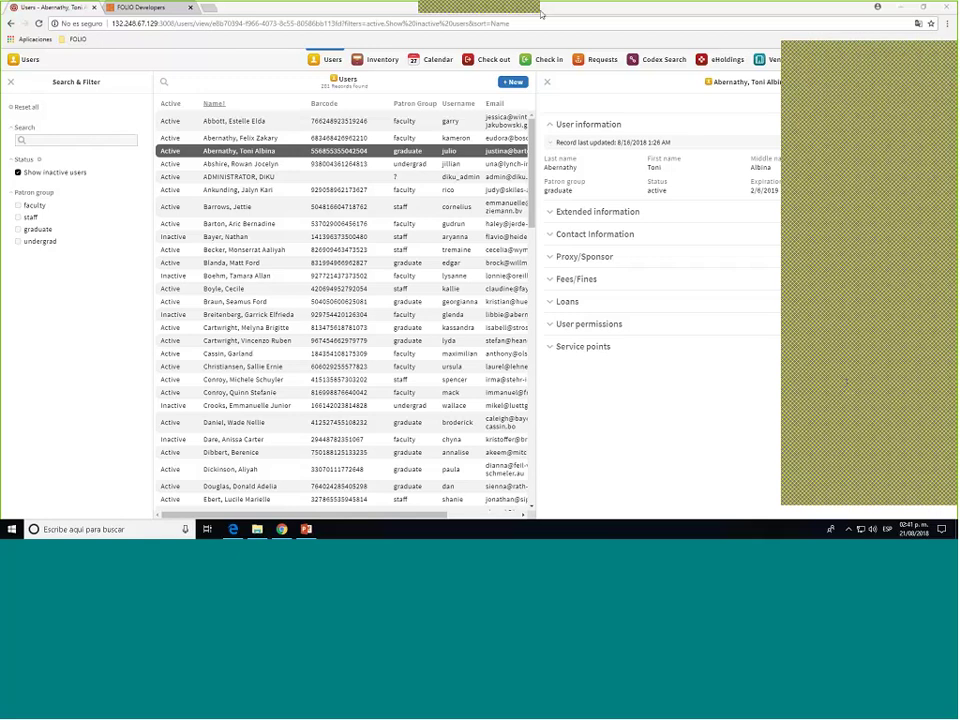
Look at the eHoldings app and return to the Users app.
{"action": "left_click", "coordinate": [724, 60]}
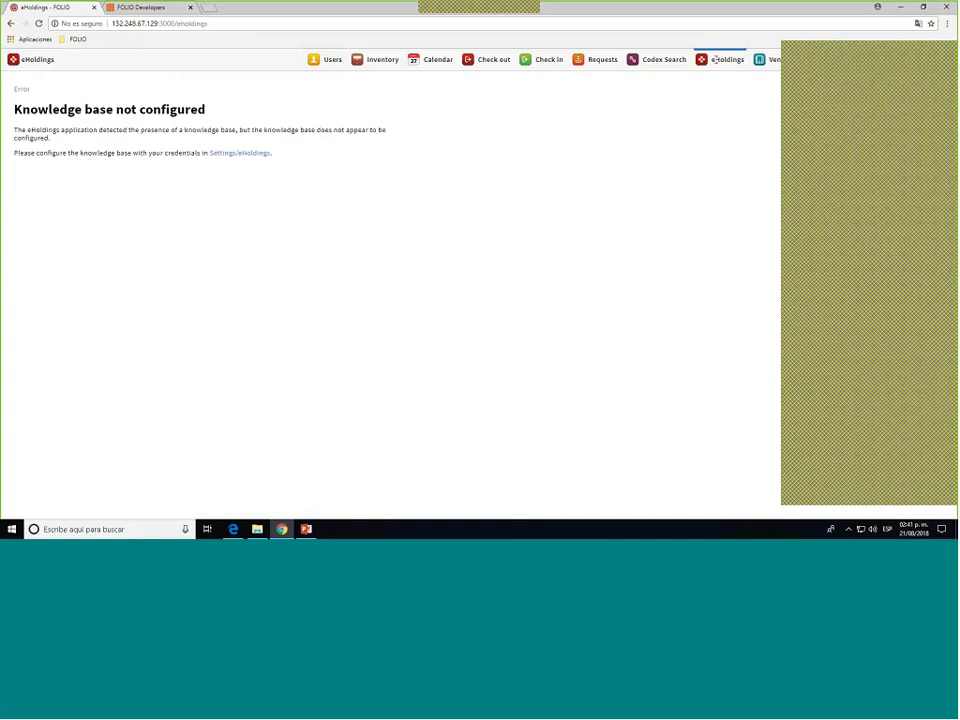
{"action": "left_click", "coordinate": [327, 67]}
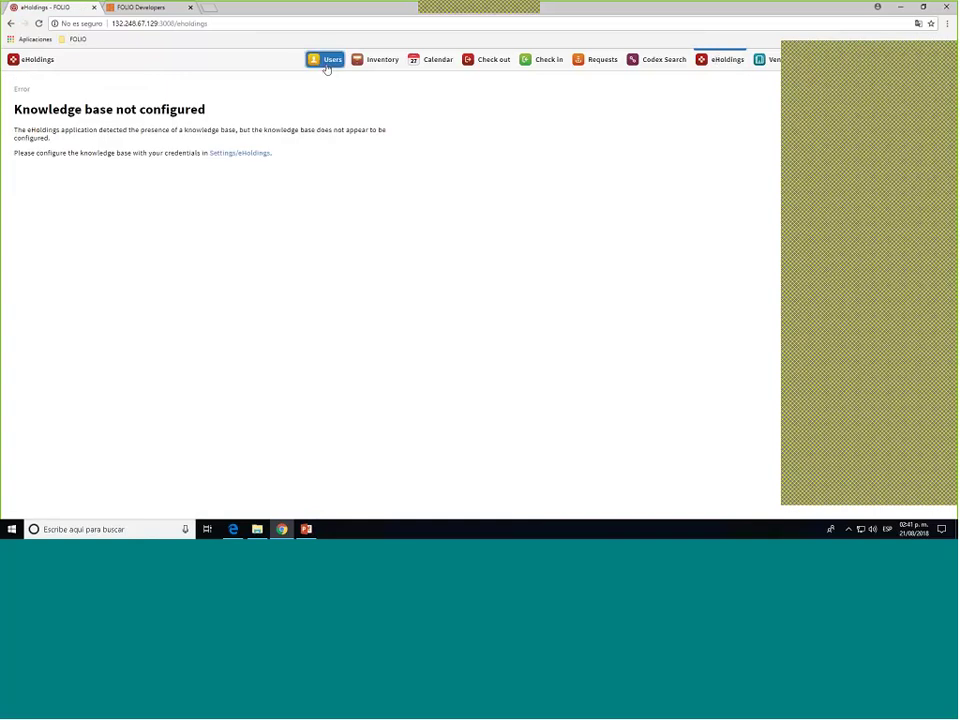